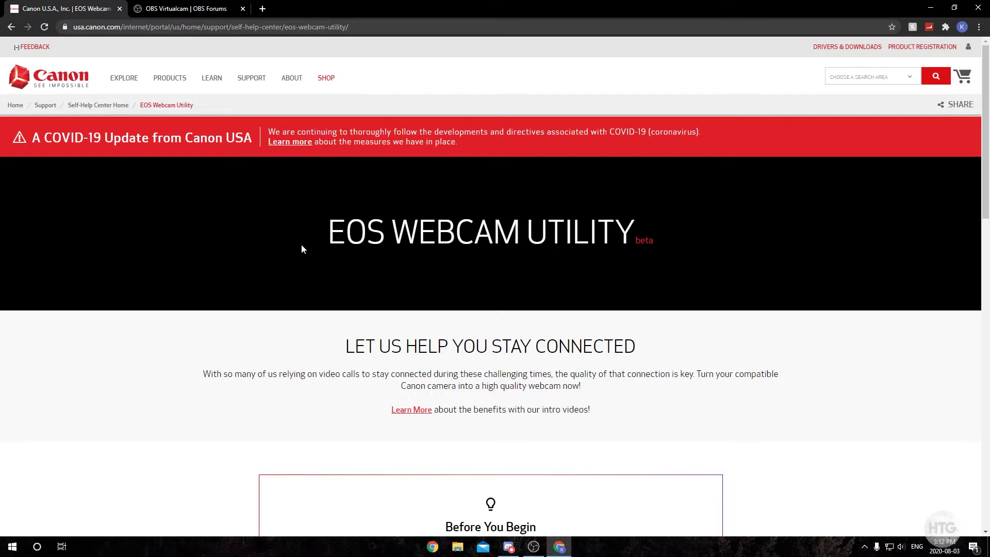
Check the supported PowerShot and EOS camera models for EOS Webcam Utility and open the EOS Rebel SL2 page
scroll(302, 211, down, 2)
scroll(305, 211, up, 2)
scroll(479, 170, down, 15)
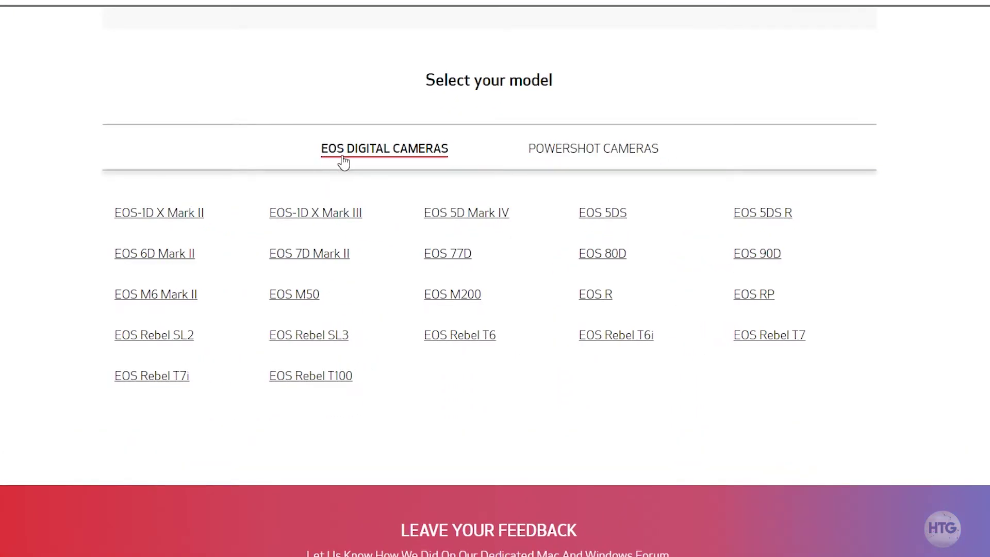
click(597, 150)
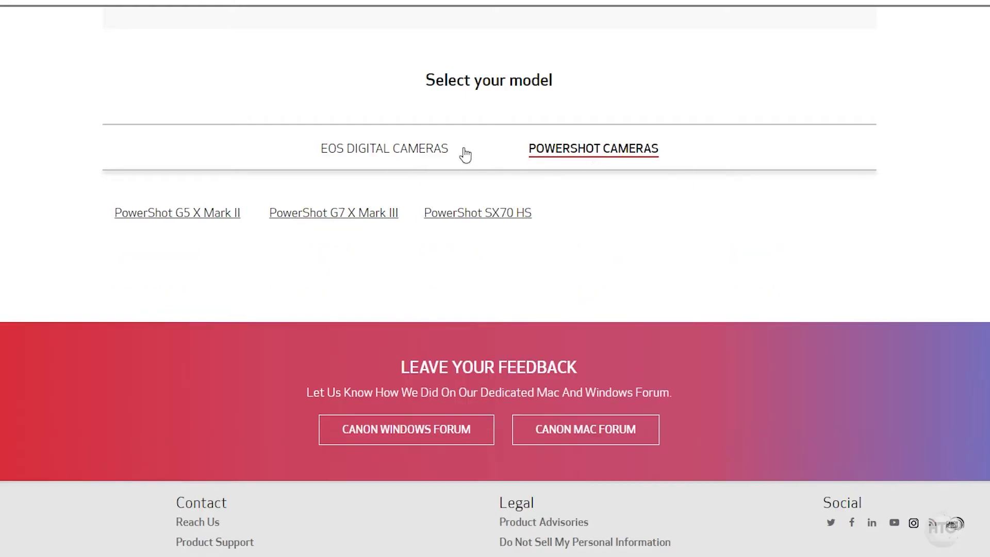
click(406, 160)
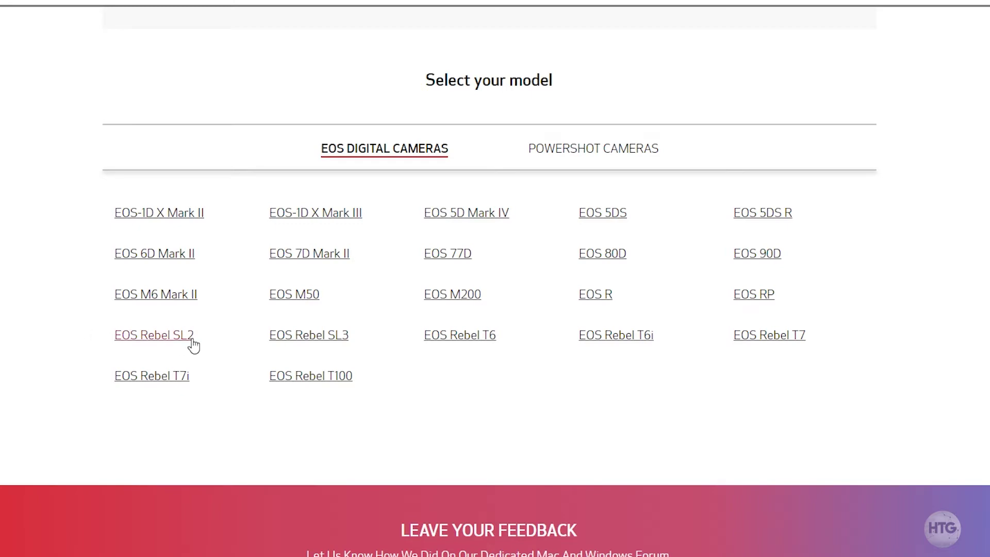
click(139, 336)
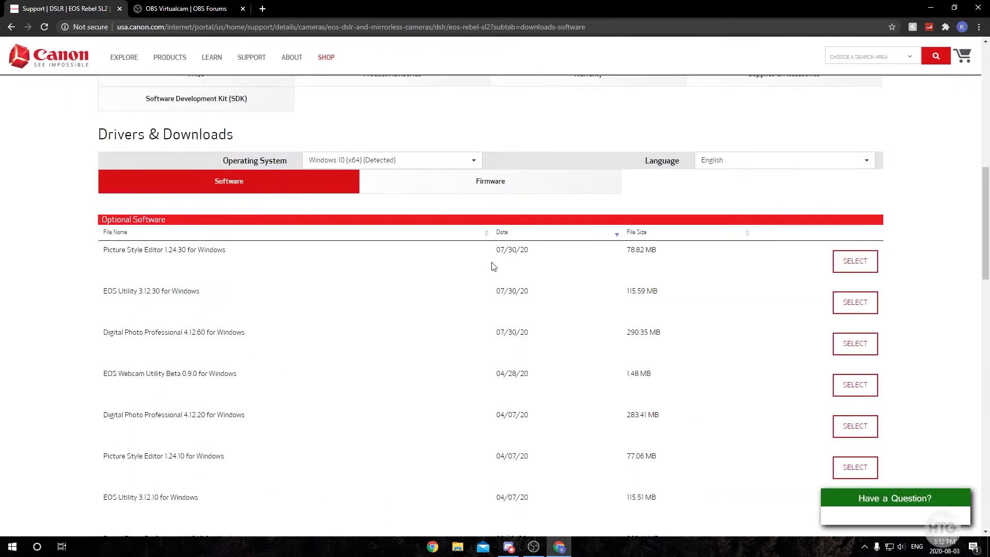
Review the EOS Rebel SL2 support page's Drivers & Downloads section and its available operating system choices
scroll(491, 266, up, 10)
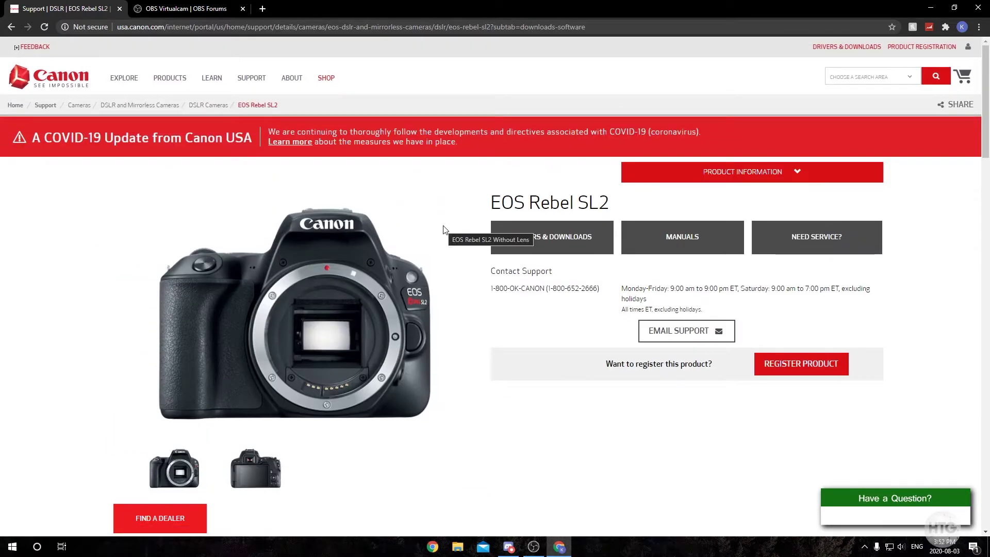
scroll(443, 229, up, 6)
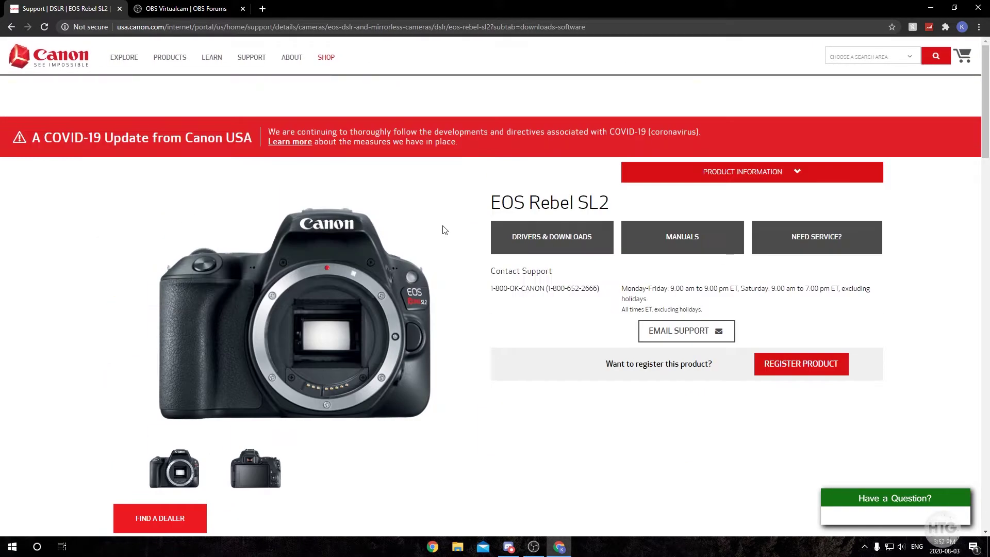
scroll(443, 229, down, 6)
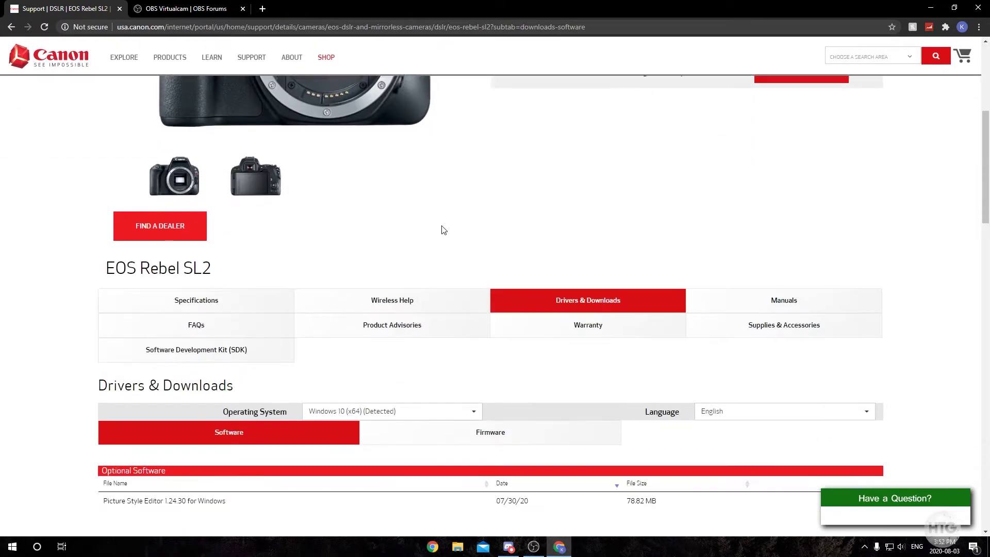
scroll(520, 221, down, 2)
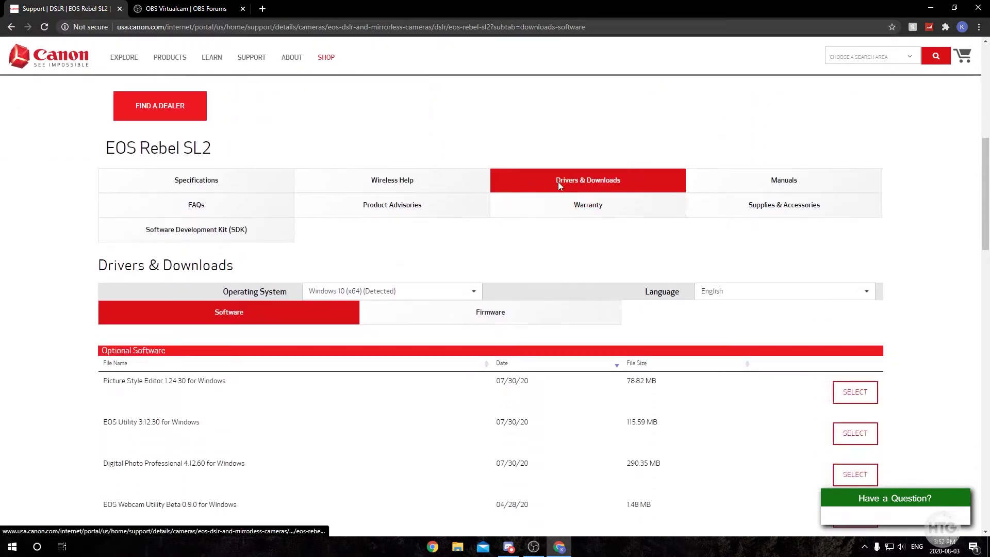
scroll(470, 193, down, 1)
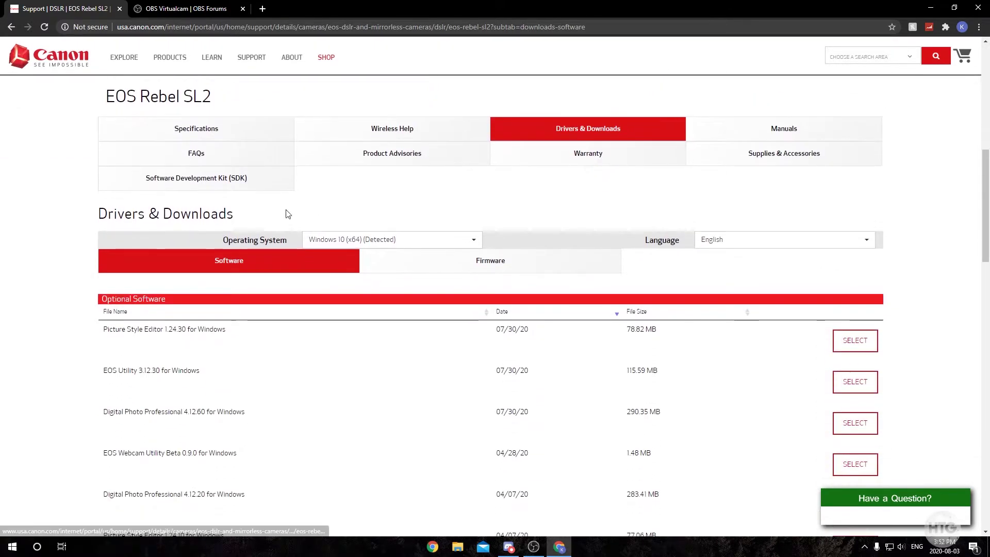
click(346, 241)
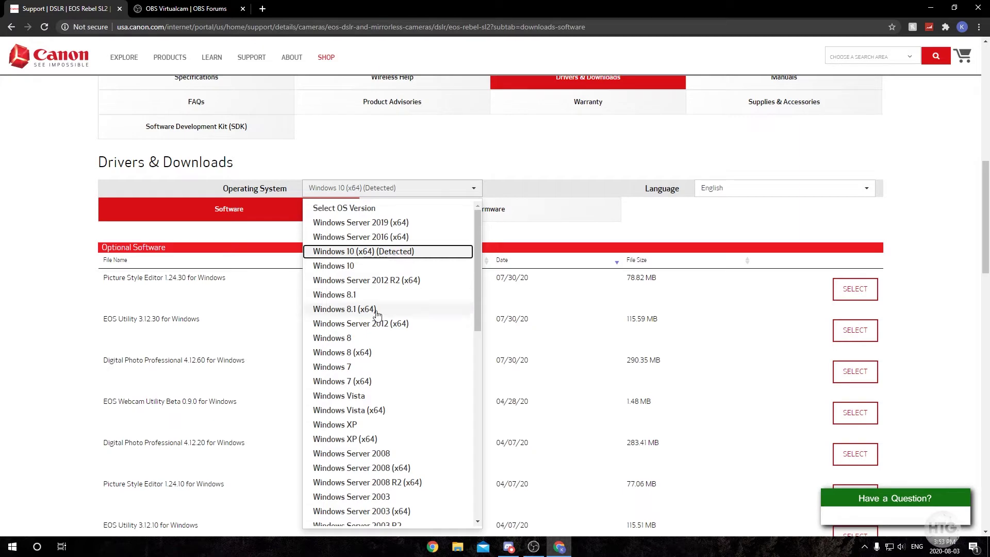
click(397, 189)
Download EOS Webcam Utility Beta 0.9.0 for Windows and save EOSWebcamUtilityBeta-WIN0.9.0.zip to the desktop
scroll(397, 186, down, 3)
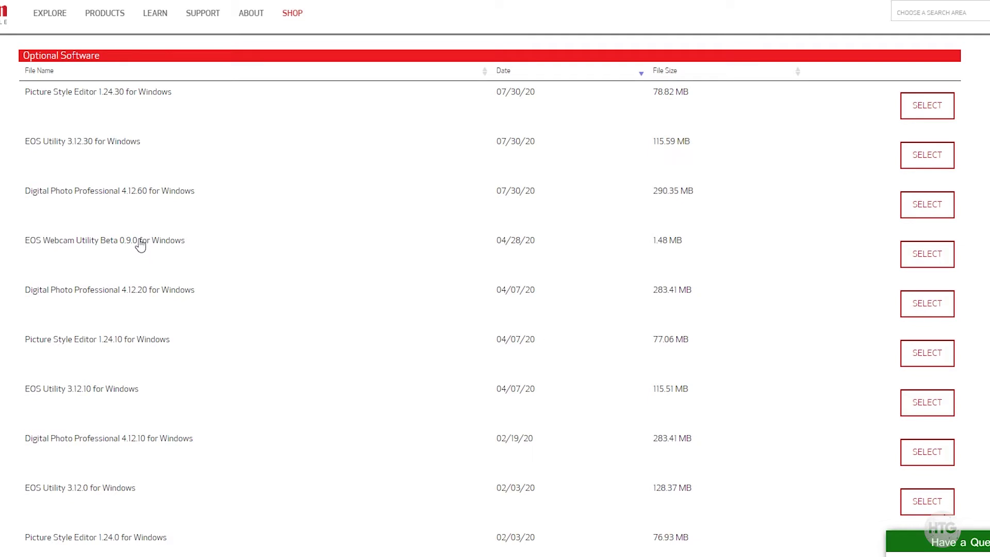
click(905, 261)
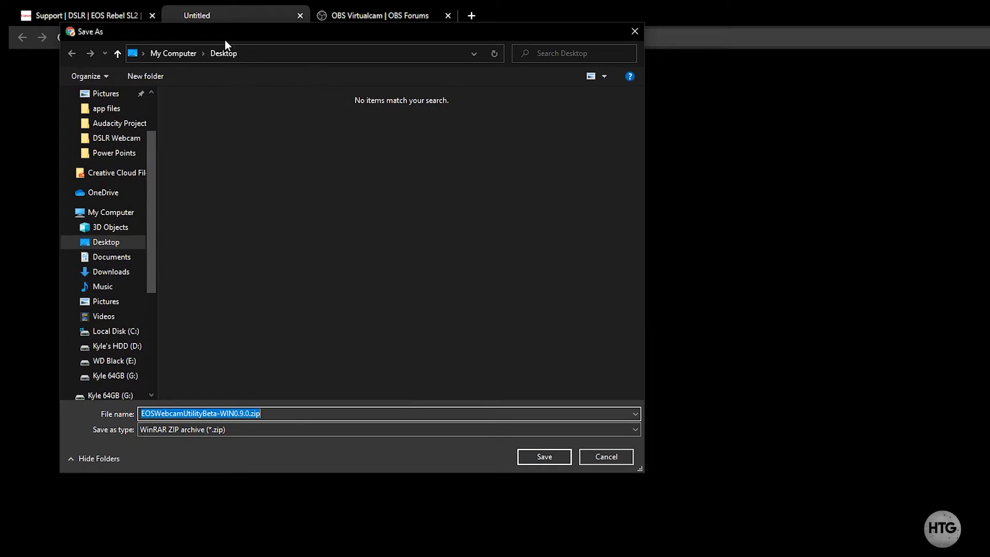
drag(225, 40, 274, 60)
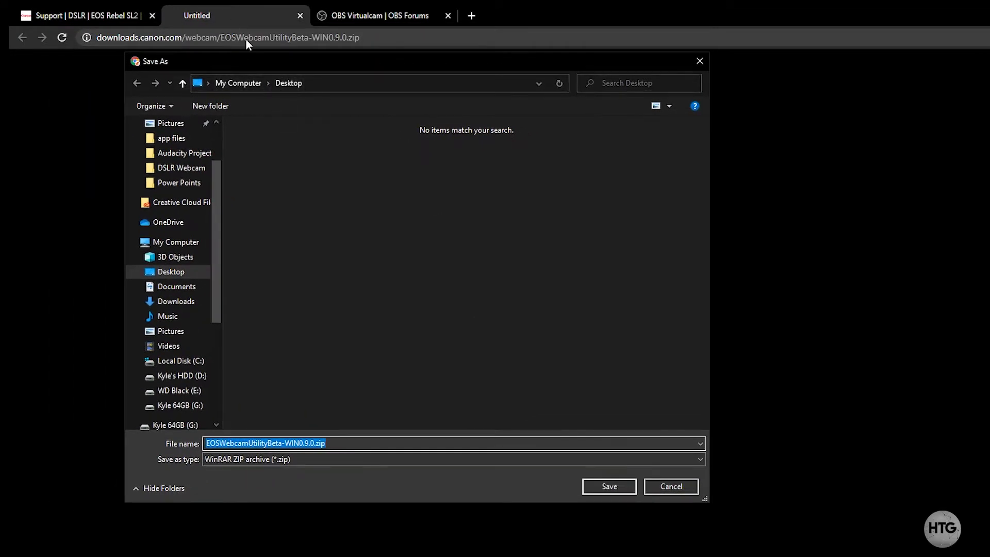
click(608, 486)
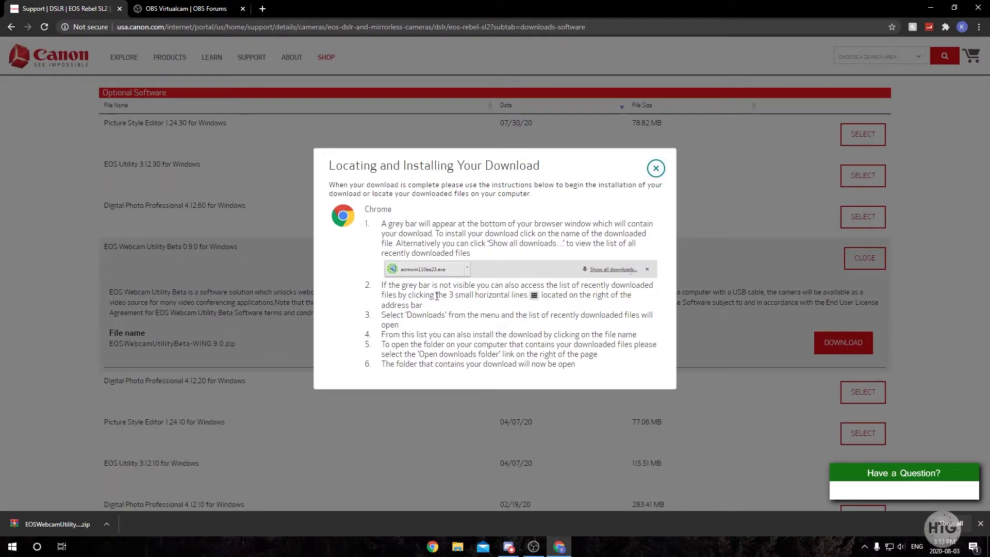
Reposition the downloaded zip on the desktop and extract it into an EOSWebcamUtilityBeta-WIN0.9.0 folder there
click(930, 7)
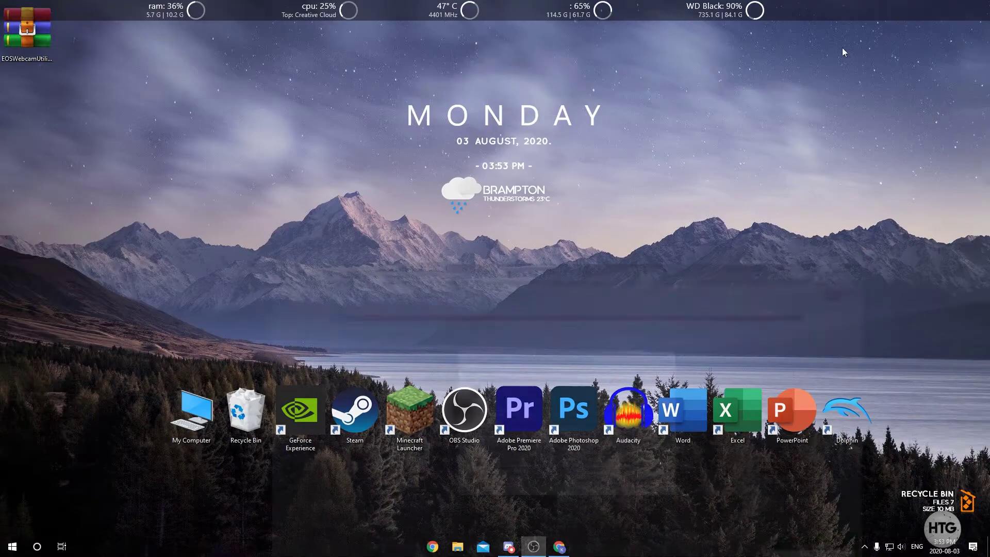
drag(32, 41, 196, 116)
drag(139, 48, 250, 187)
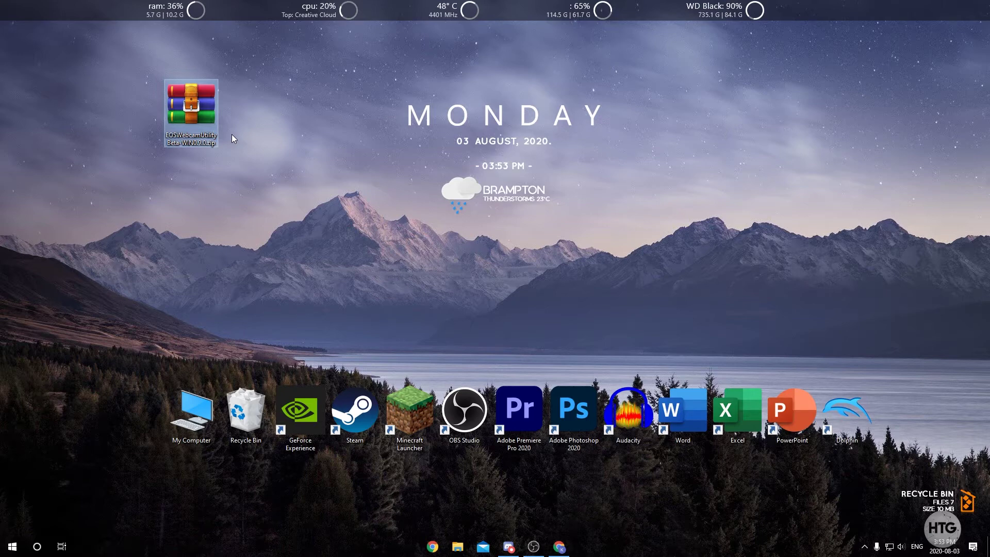
right_click(190, 122)
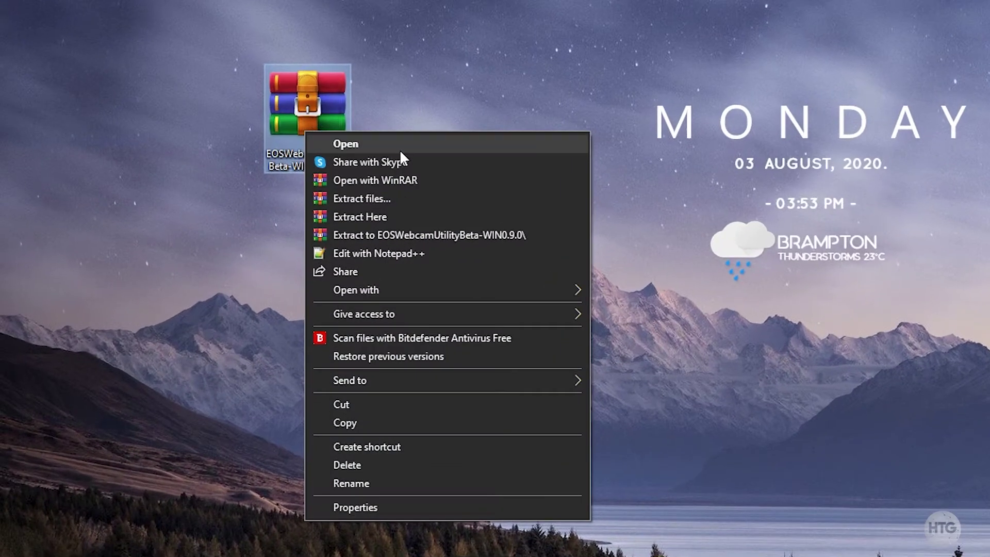
click(353, 198)
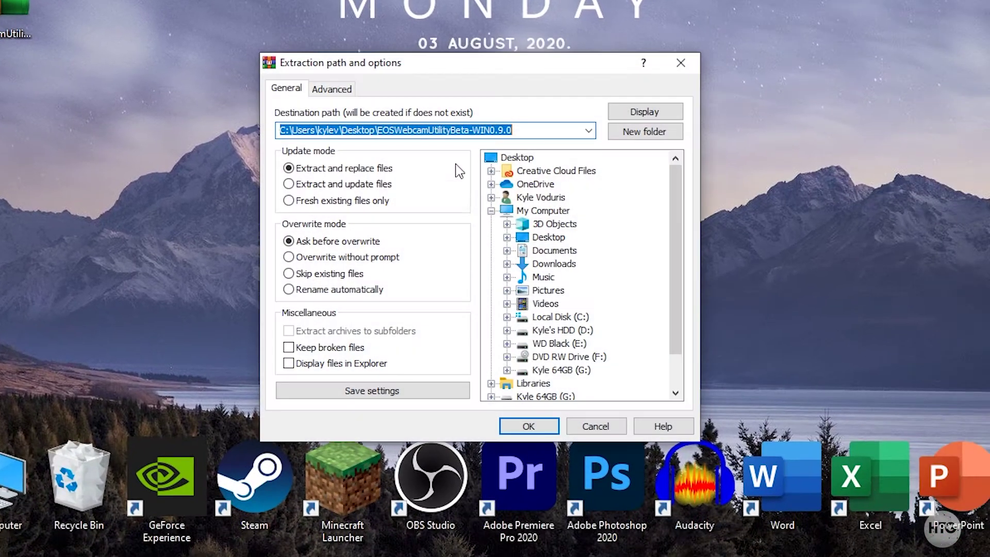
click(529, 427)
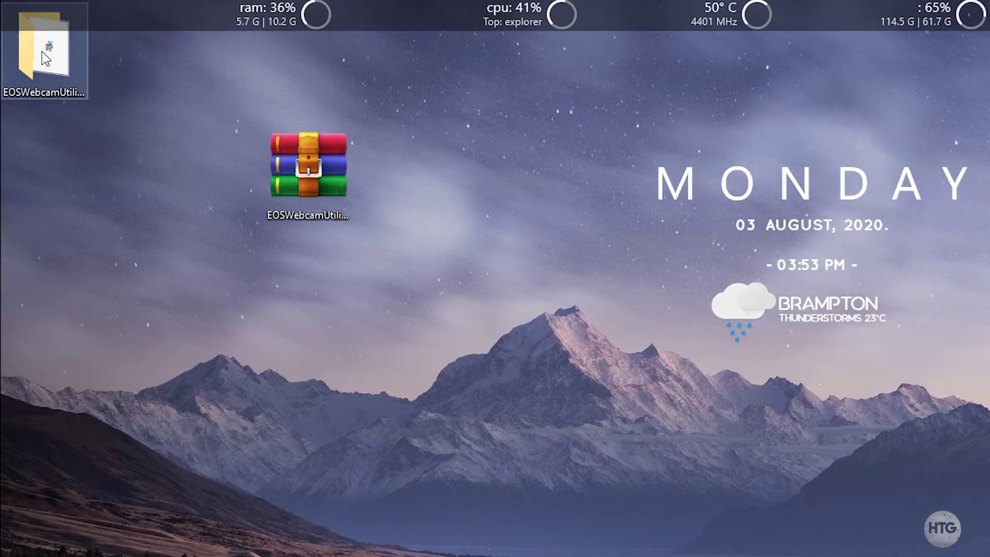
Run EOS-Webcam-Utility-Beta.msi from the extracted folder and complete the installation, accepting the license agreement
drag(43, 52, 202, 157)
double_click(205, 162)
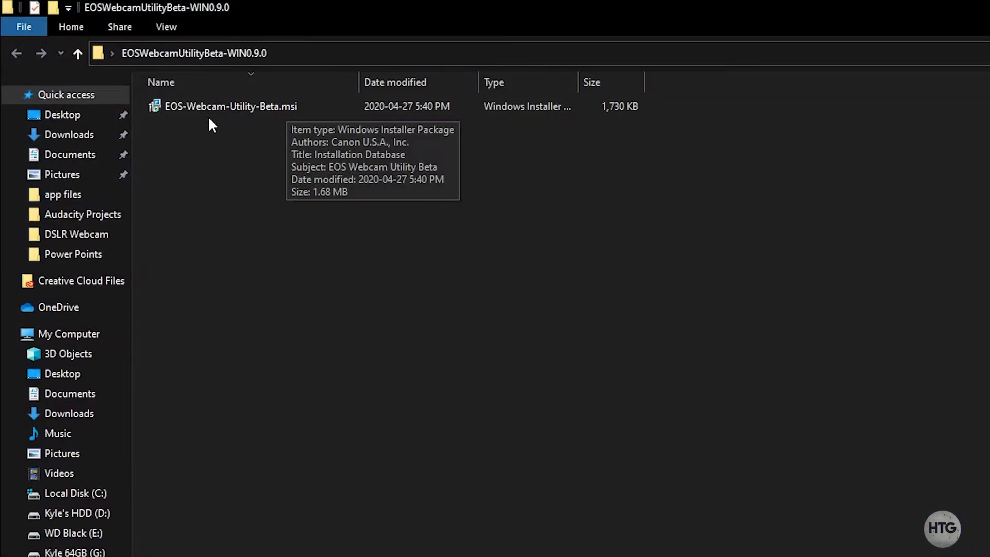
double_click(266, 101)
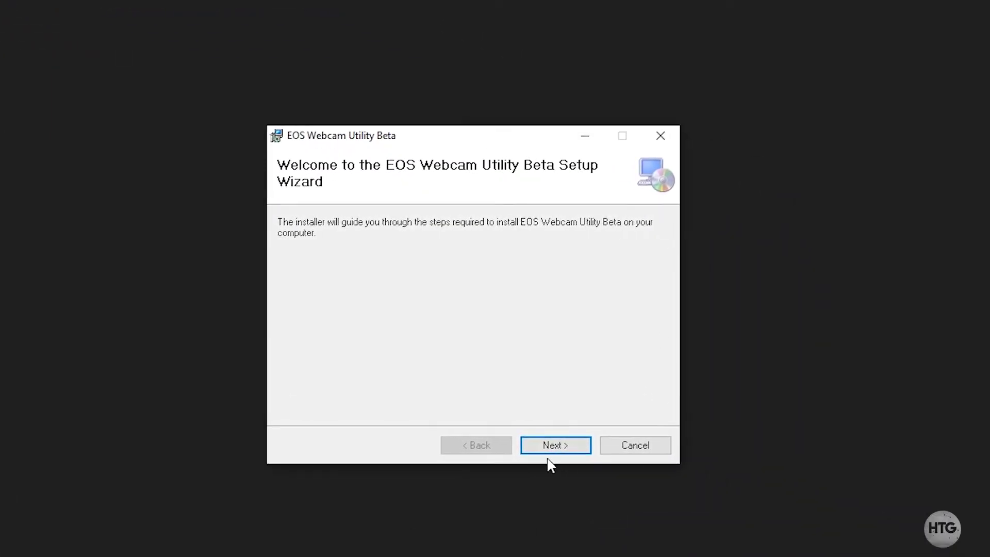
click(567, 446)
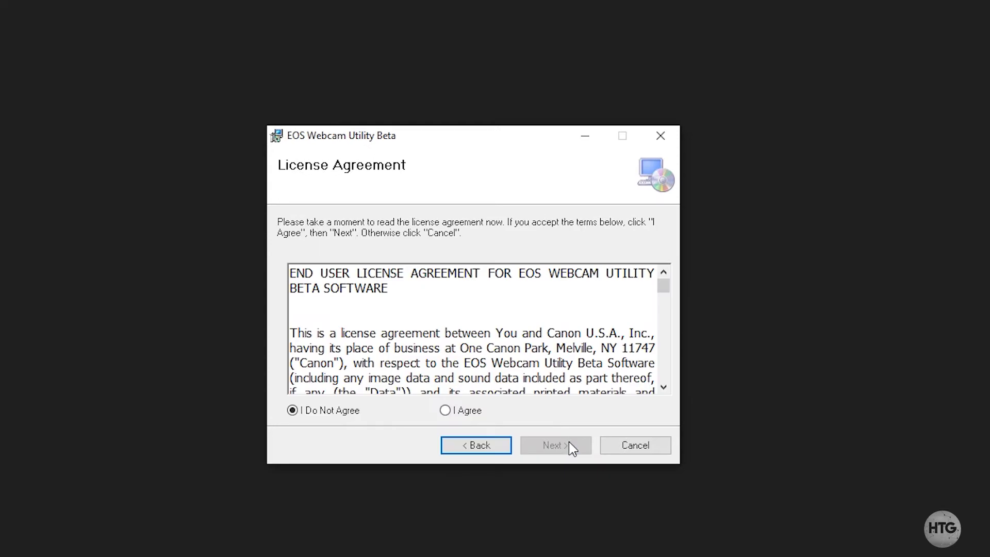
click(467, 410)
click(569, 449)
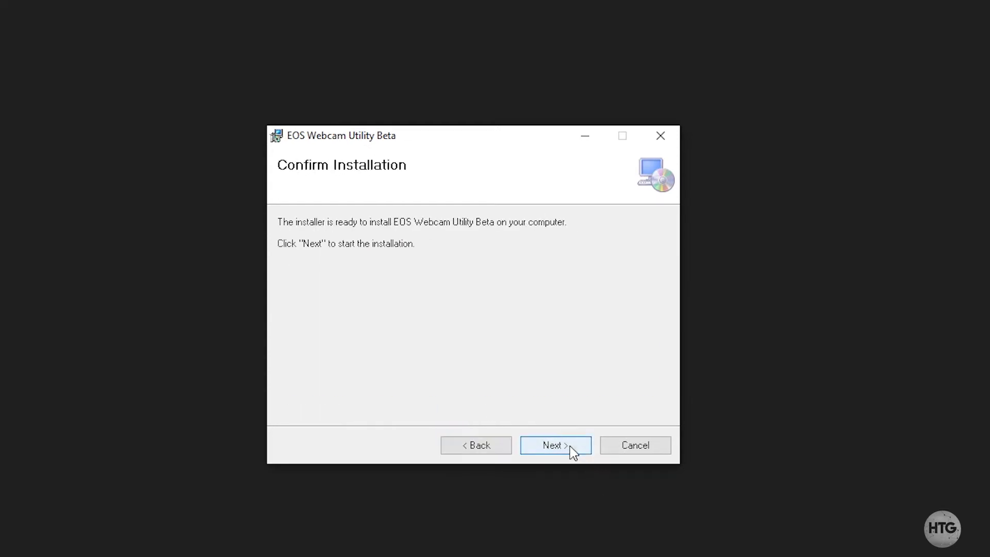
click(567, 450)
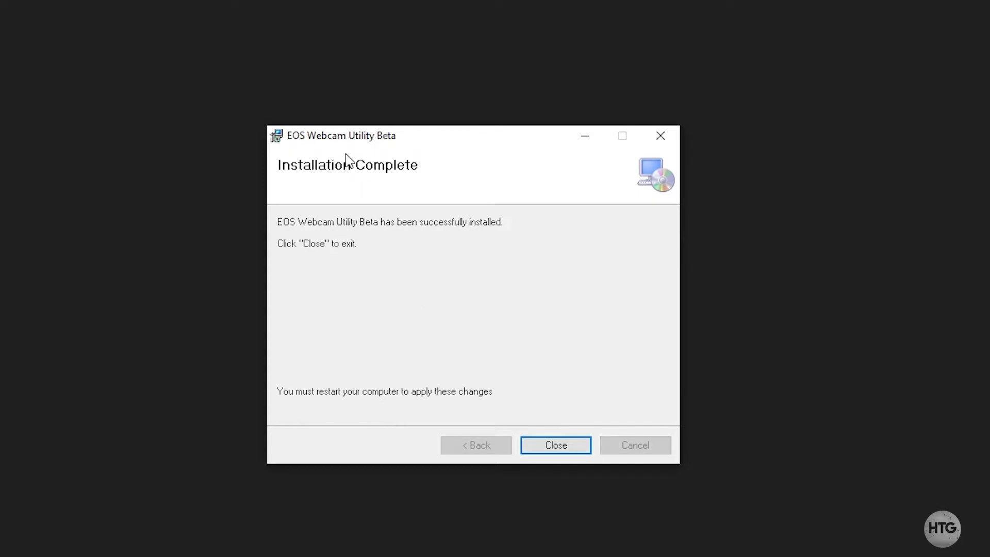
click(555, 444)
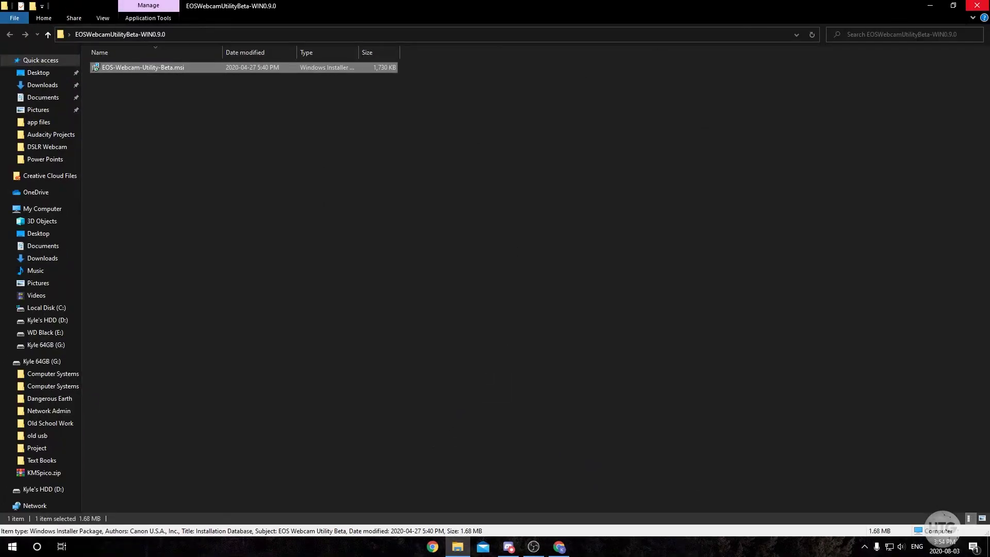
Close the extracted folder and delete the EOS Webcam Utility zip and folder from the desktop
click(976, 5)
drag(63, 59, 224, 125)
key(Delete)
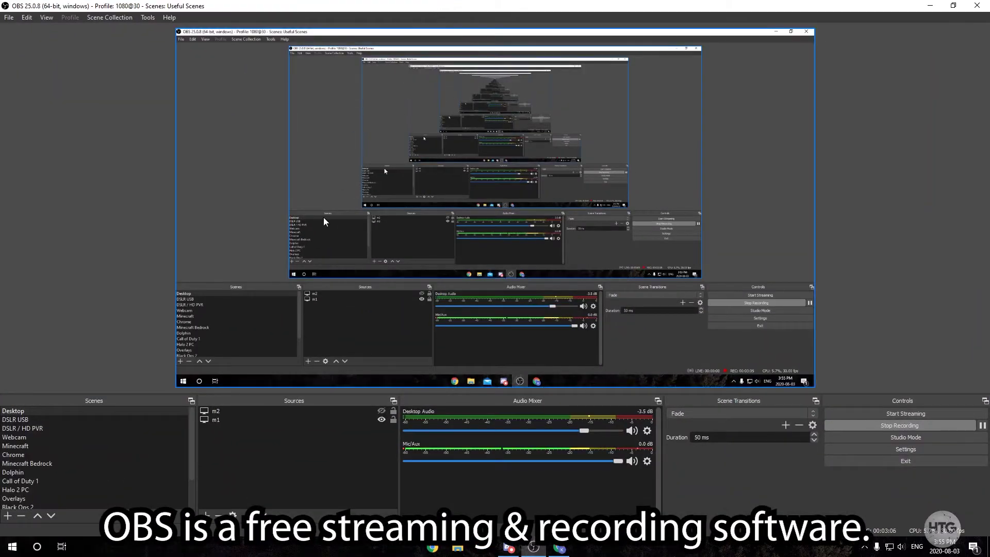
In OBS Studio, add a new Video Capture Device source named DSLR to the Desktop scene
click(90, 389)
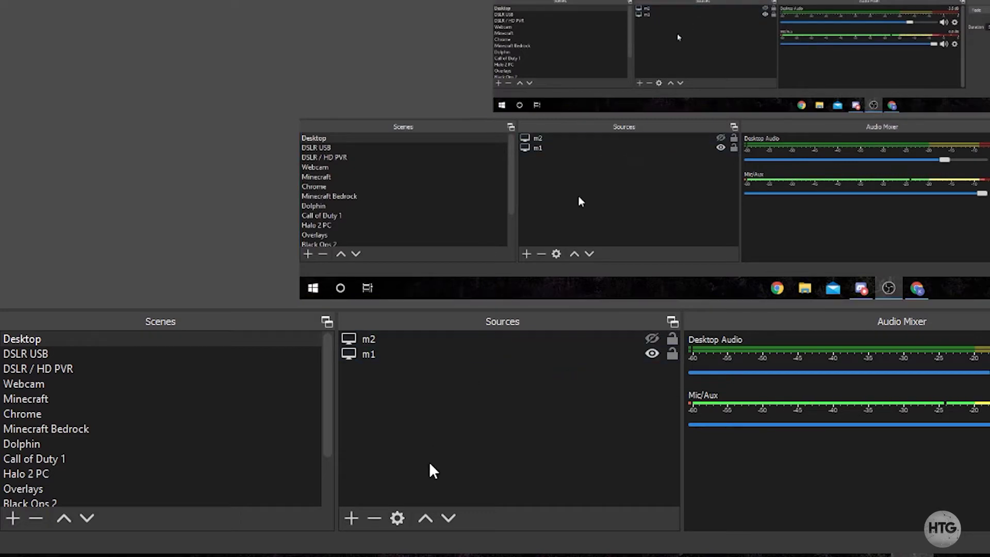
click(350, 518)
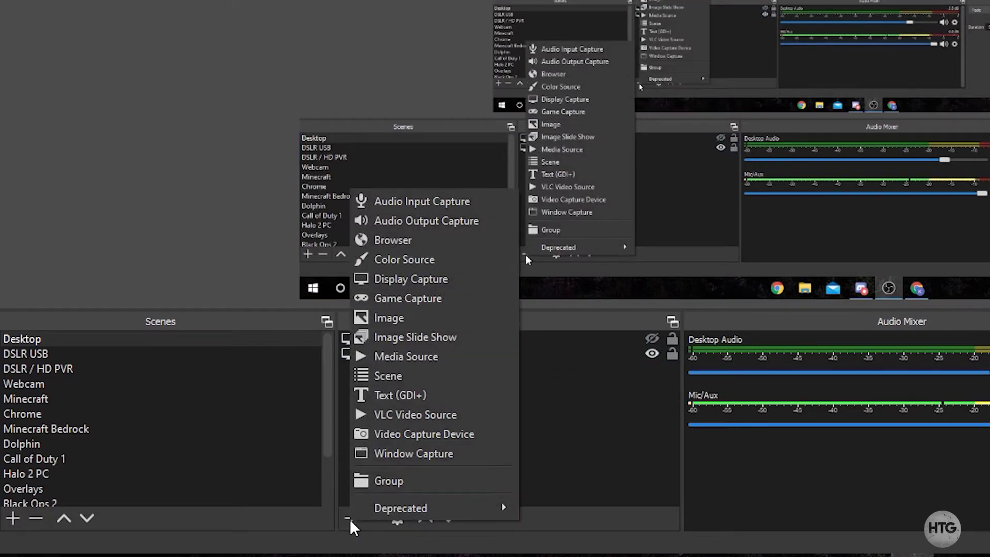
click(447, 434)
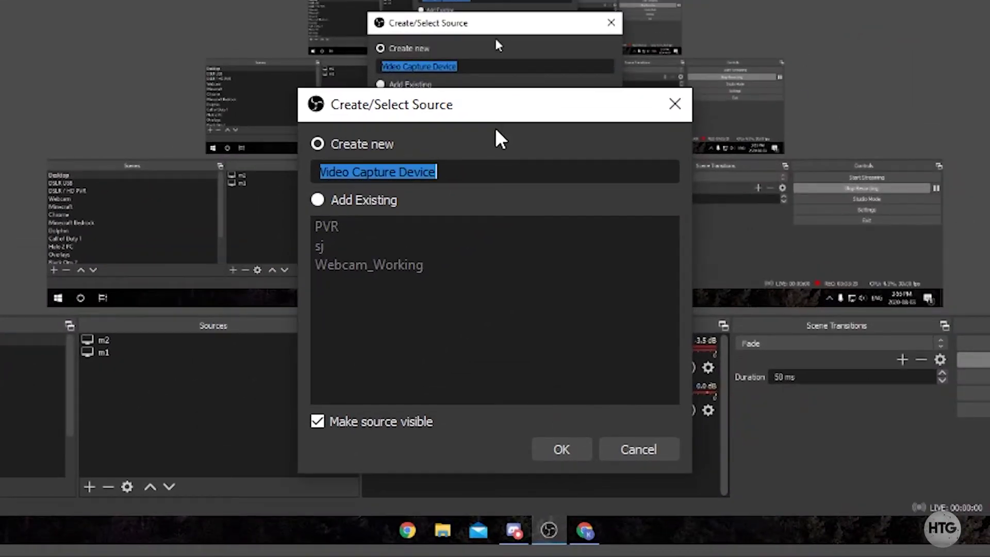
text(DSLR)
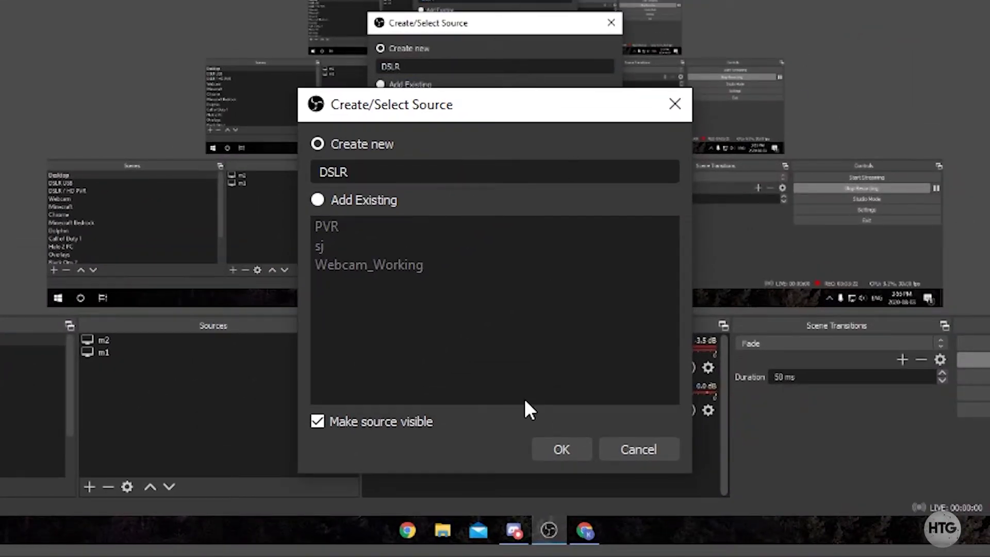
click(578, 450)
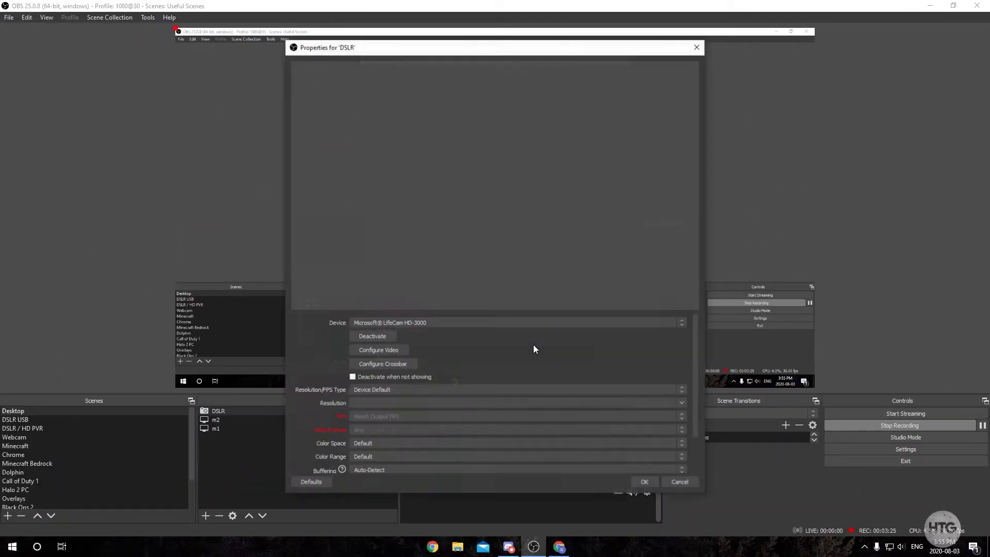
Set the DSLR source's device to EOS Webcam Utility Beta and reposition its properties window to view the preview
drag(395, 52, 542, 45)
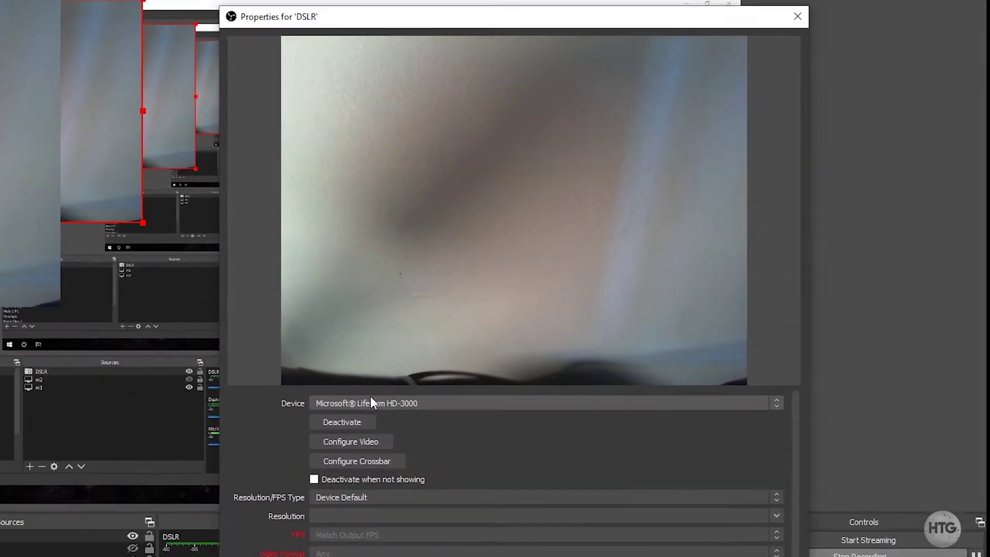
click(512, 315)
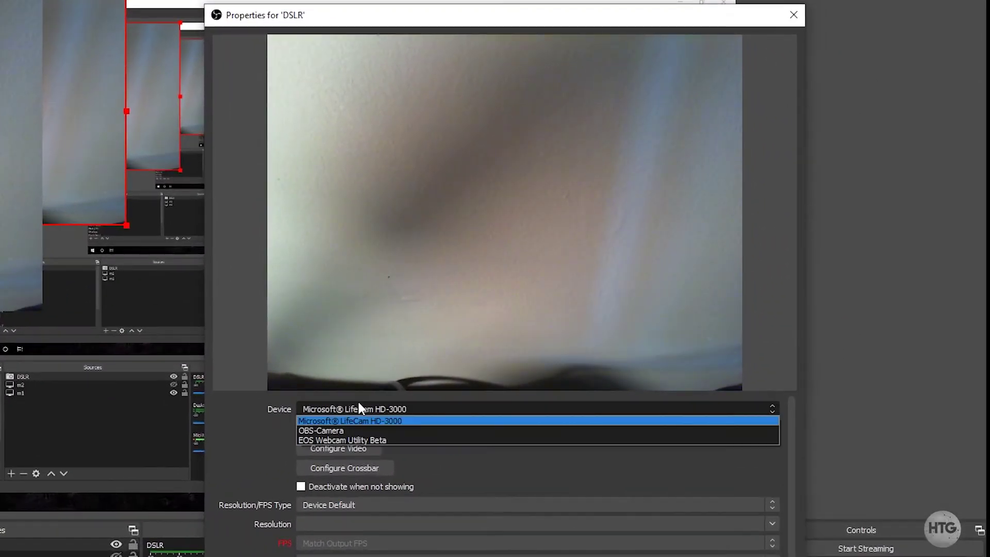
click(351, 440)
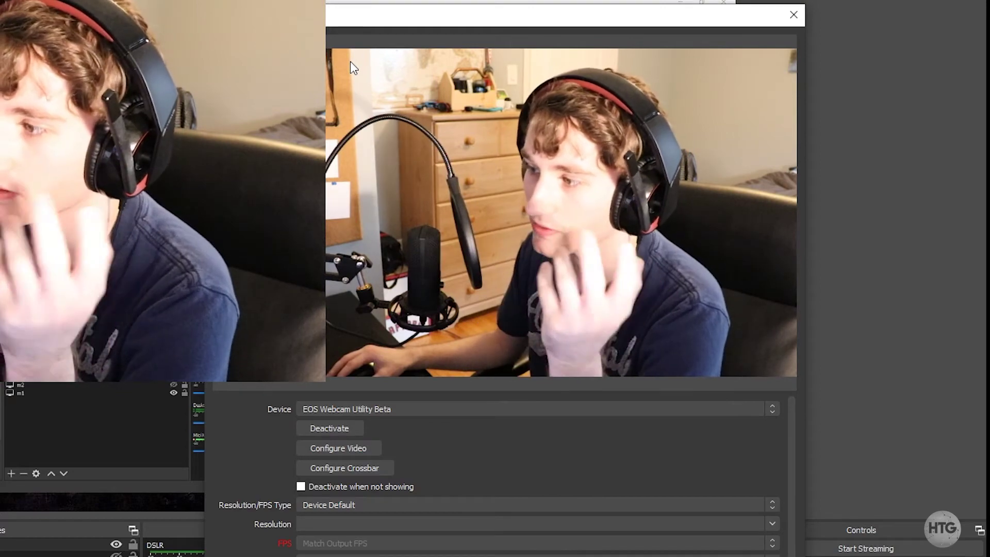
drag(273, 18, 416, 36)
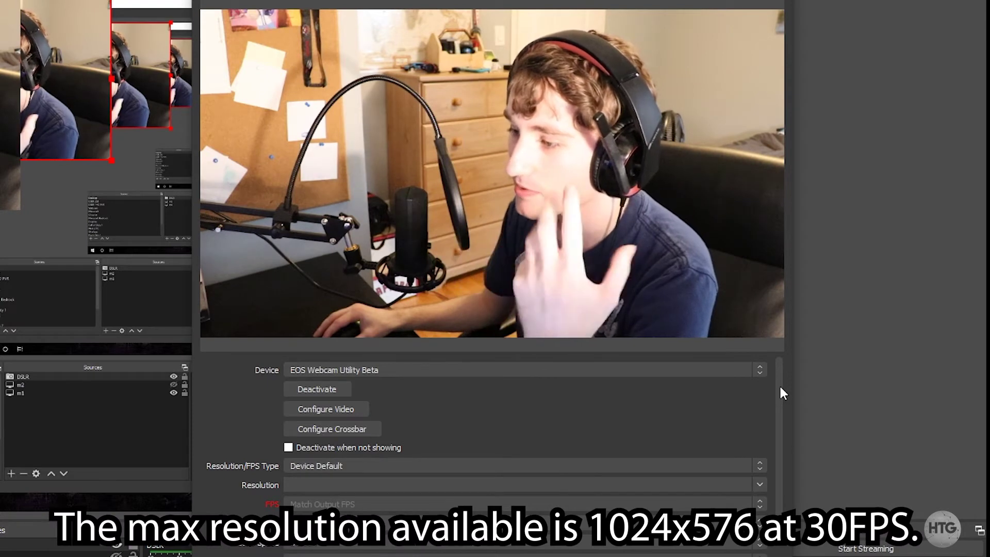
Examine the resolution, FPS and video format settings in the DSLR source's properties
drag(781, 387, 777, 419)
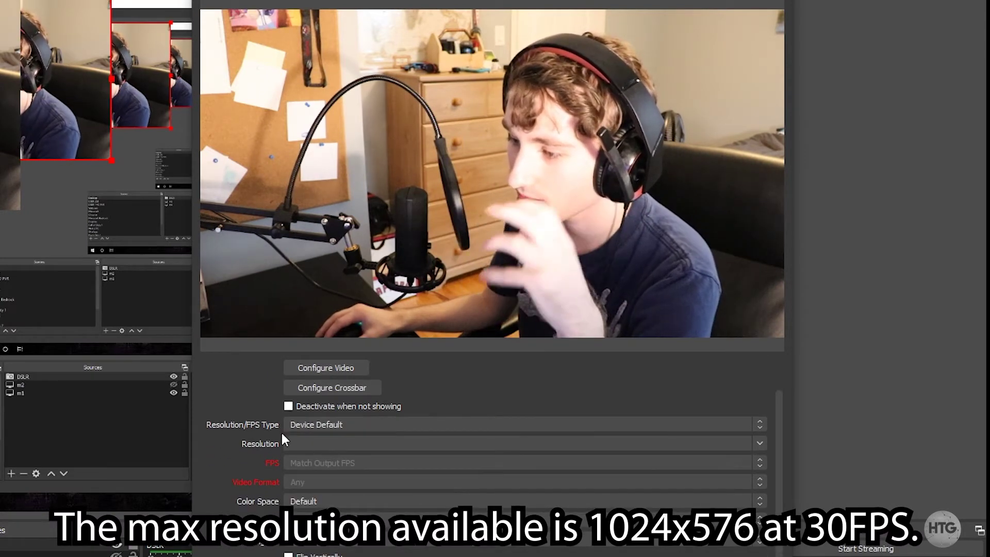
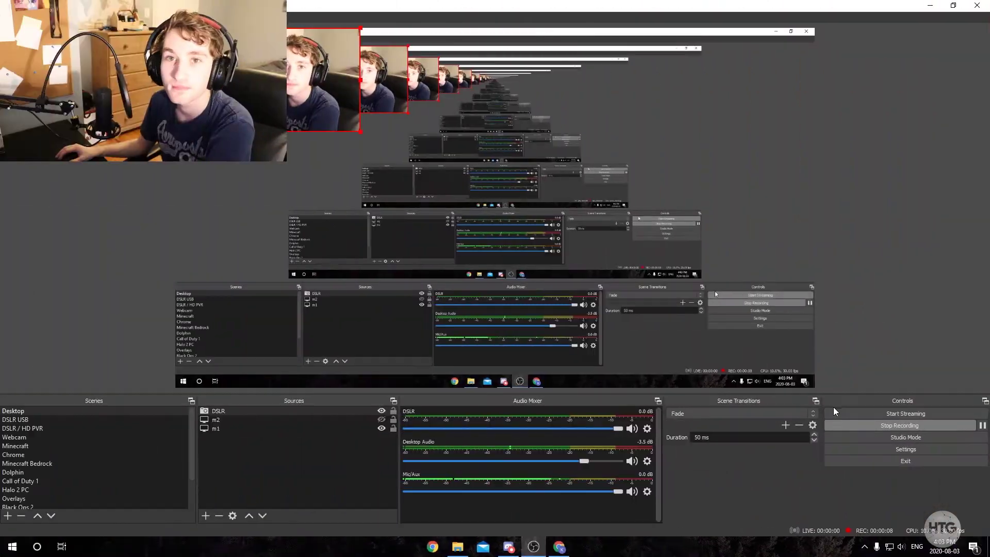
Minimize OBS Studio, switch to Discord, and bring up the video section of its Voice & Video settings
click(933, 6)
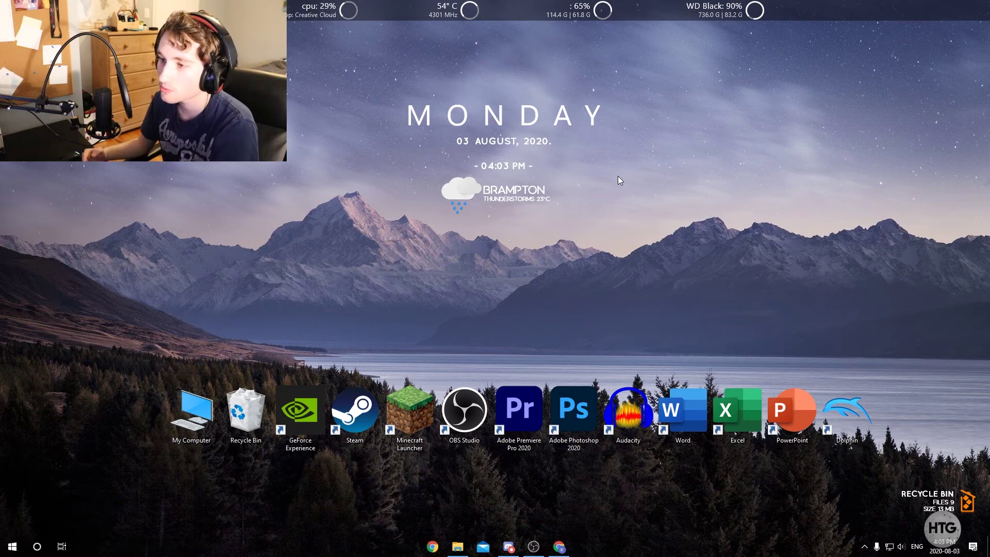
click(505, 548)
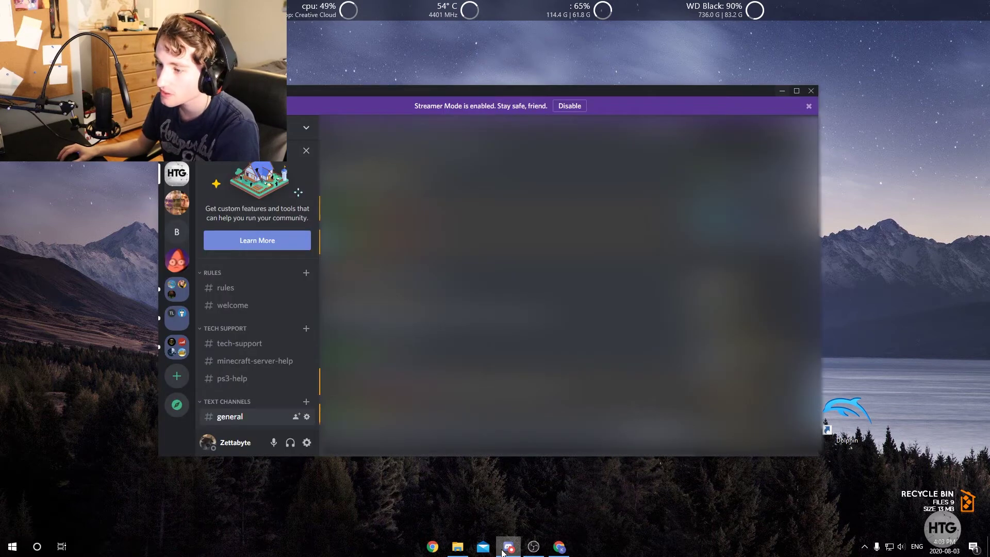
click(306, 444)
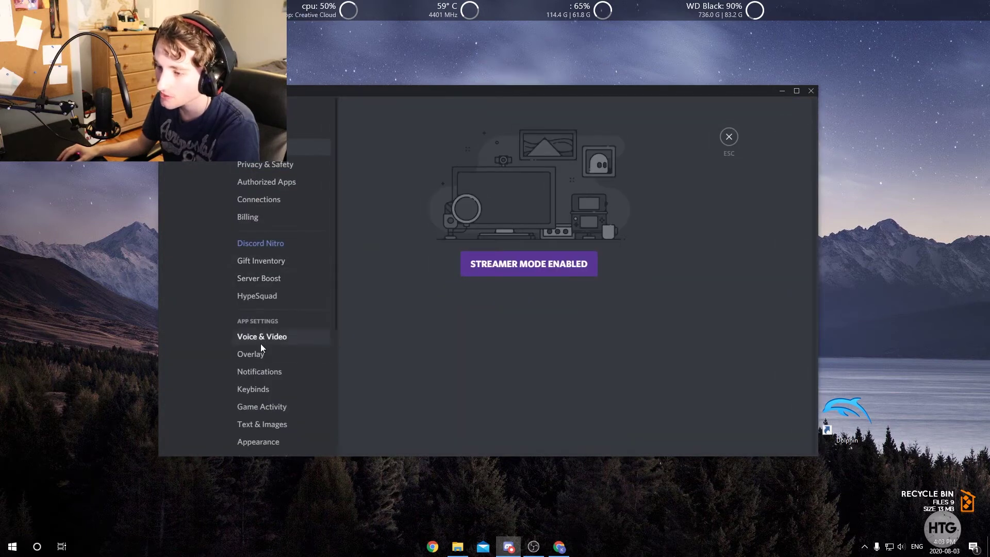
click(260, 343)
drag(811, 131, 607, 209)
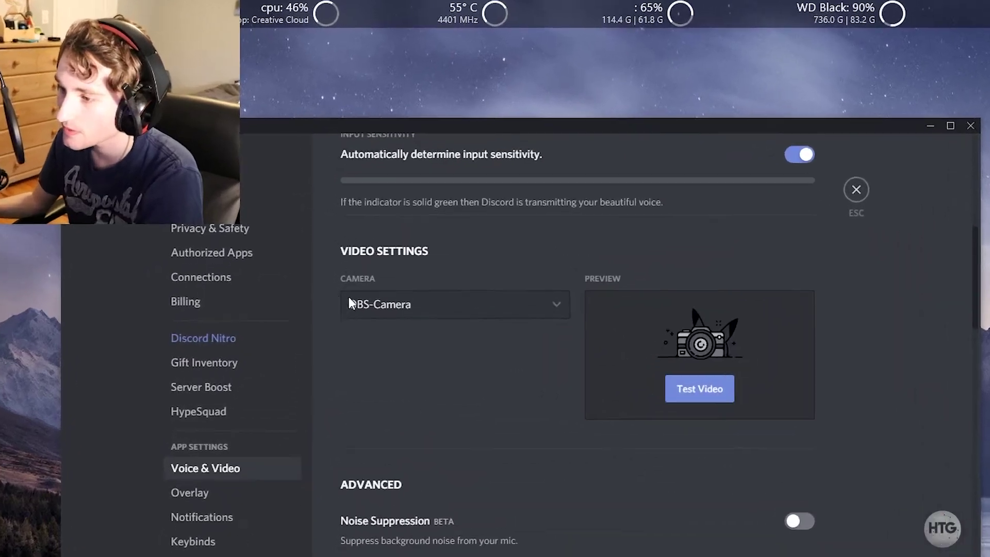
Set Discord's camera to EOS Webcam Utility Beta, test the video preview, and minimize Discord
click(349, 303)
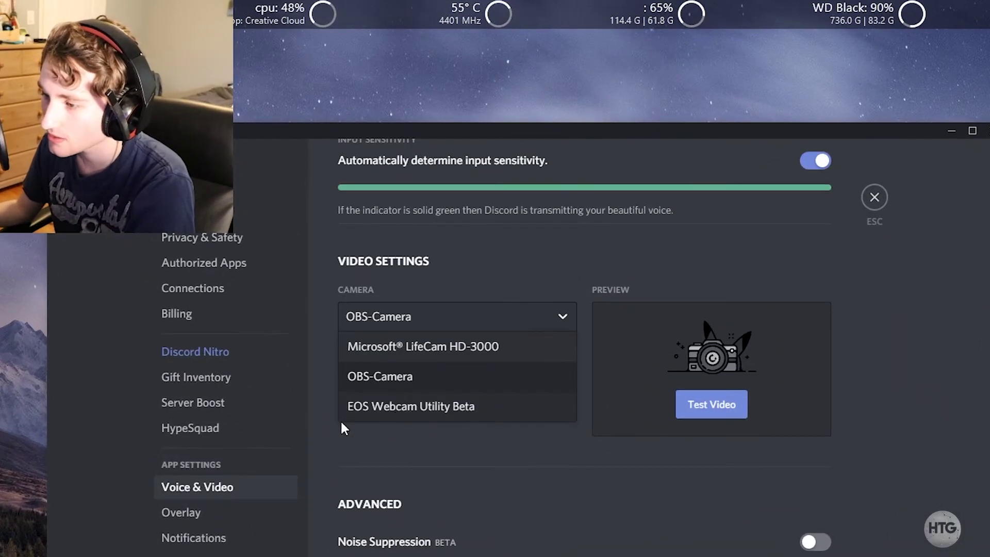
click(360, 398)
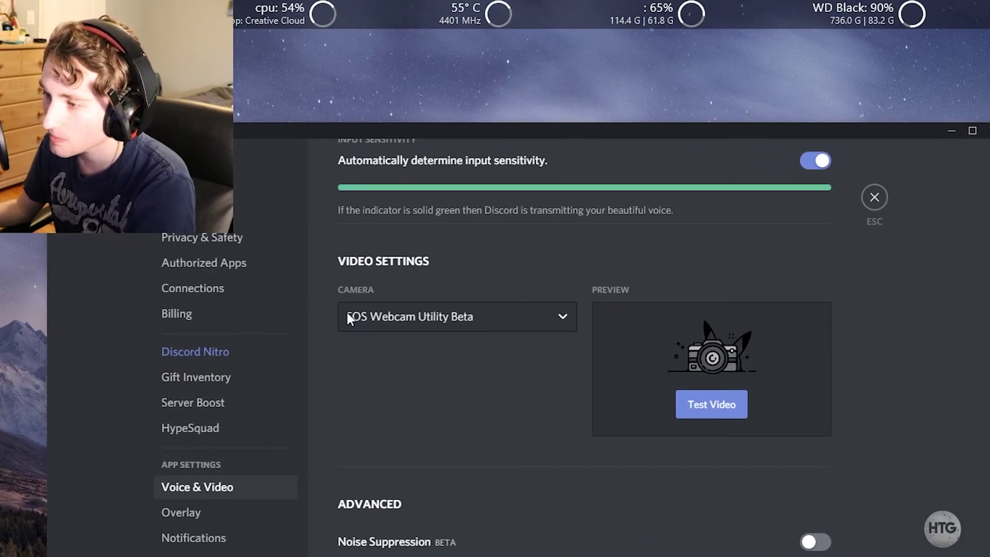
click(715, 407)
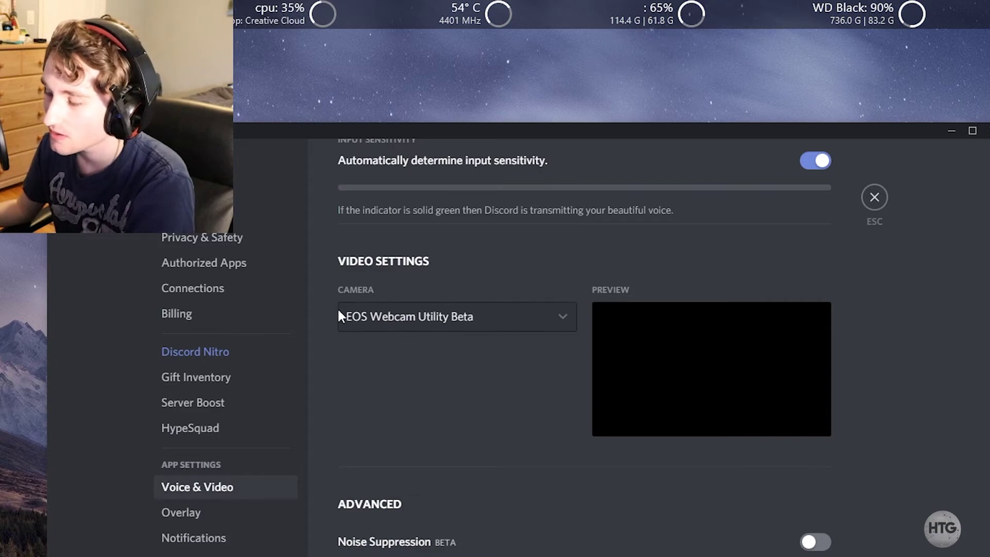
click(951, 131)
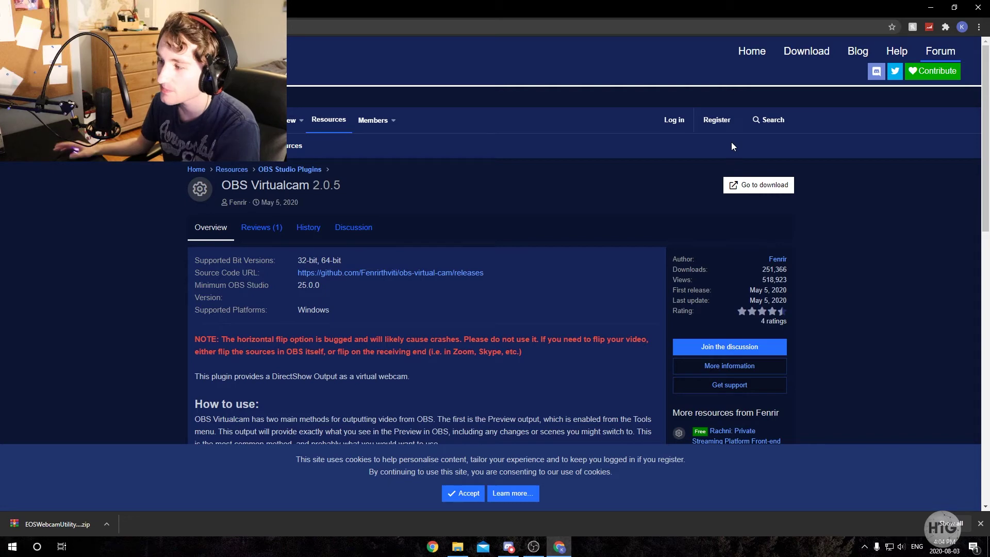
Try to download the OBS Virtualcam 2.0.5 installer from its plugin page, and minimize the browser
click(779, 188)
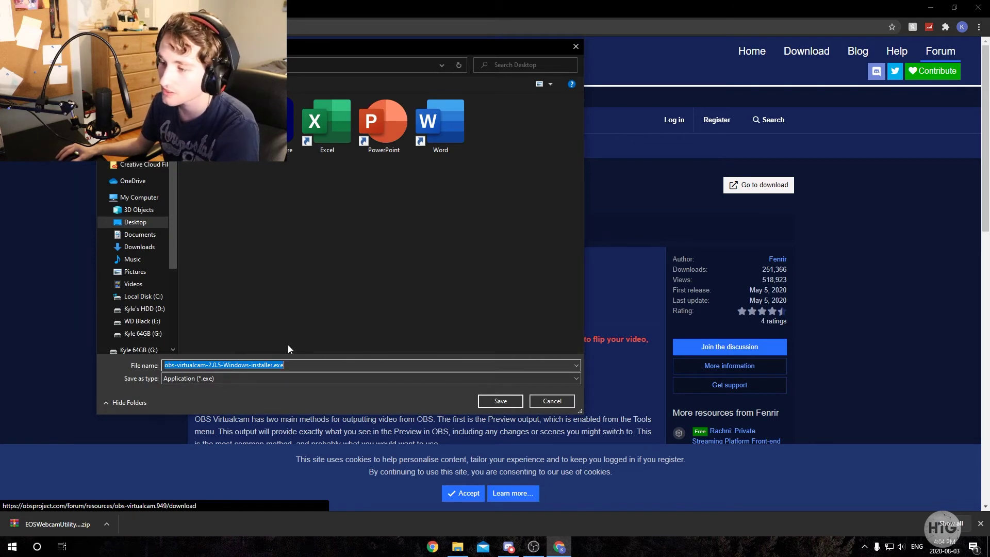
click(559, 405)
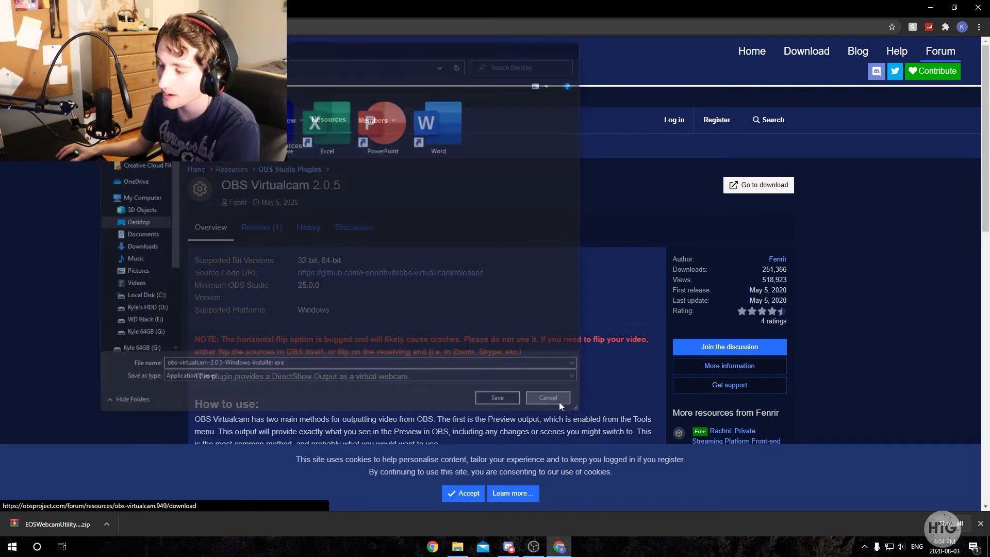
click(554, 547)
click(550, 551)
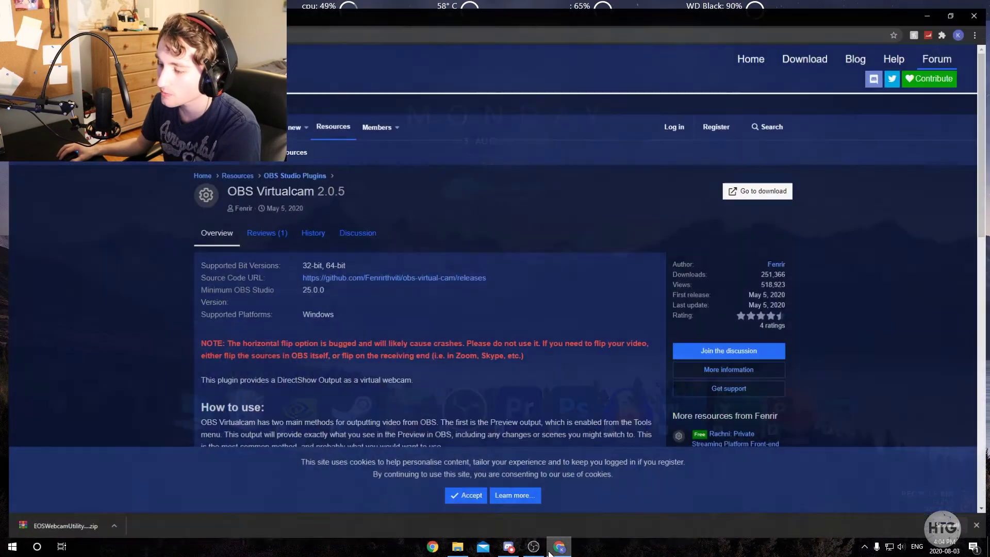
In OBS Studio, start VirtualCam with OBS-Camera as the target camera and close its dialog
click(533, 546)
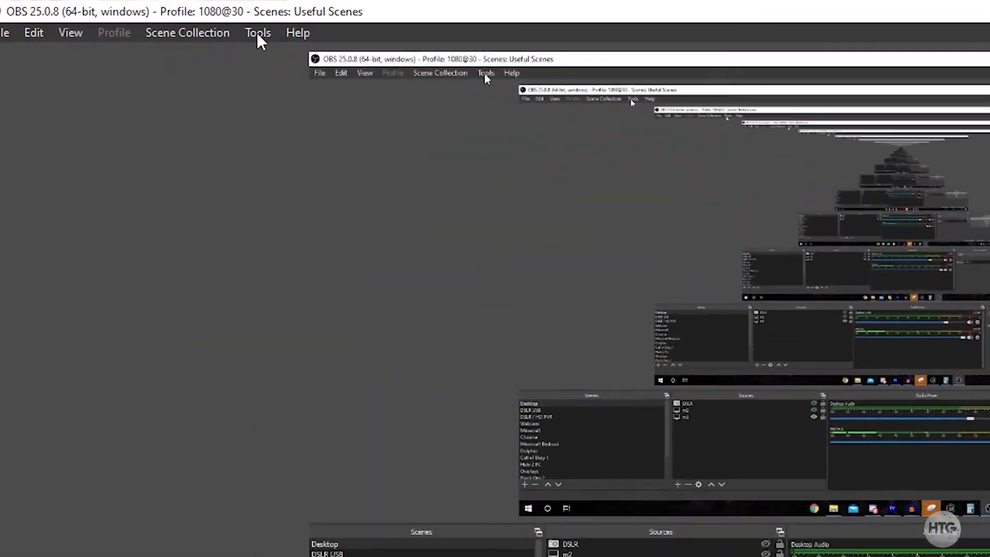
click(147, 17)
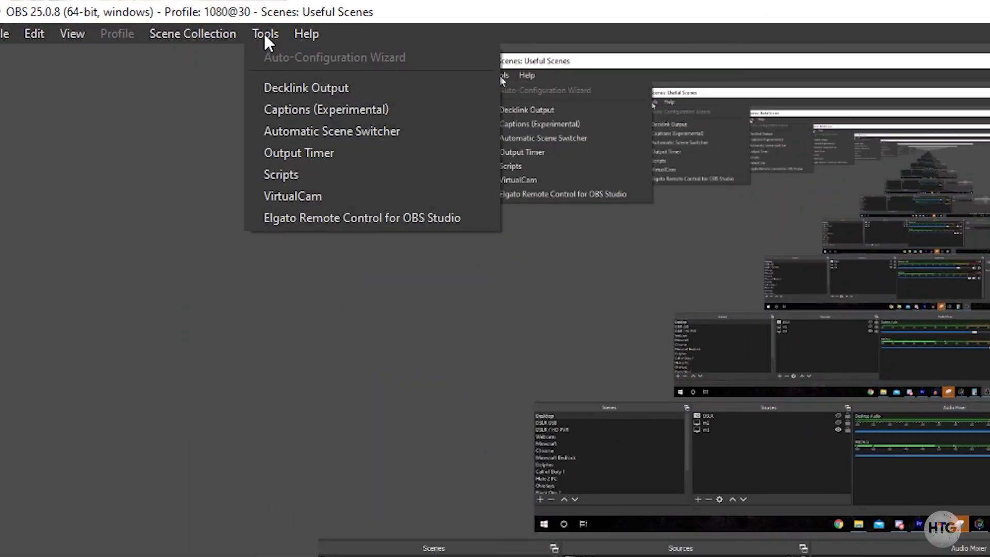
click(312, 196)
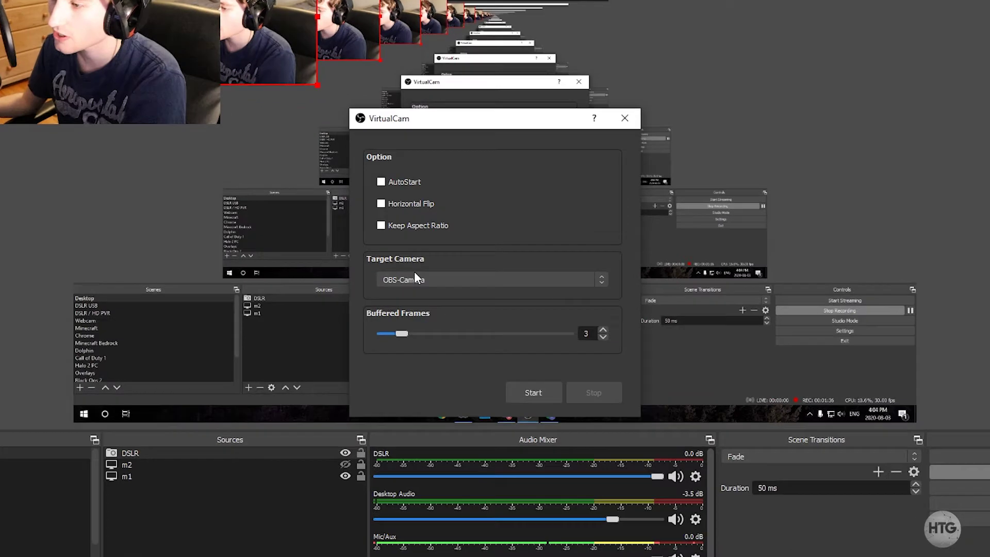
click(420, 278)
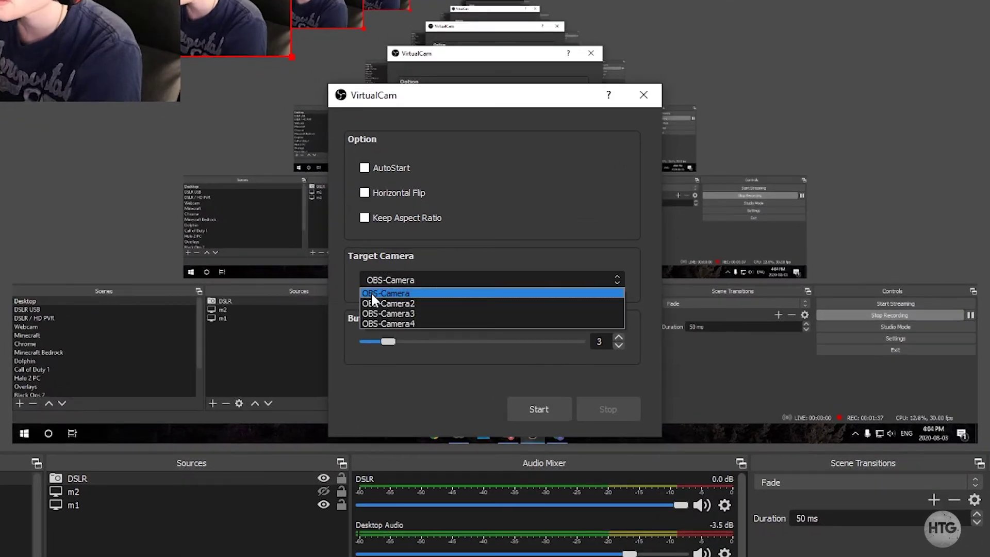
click(413, 294)
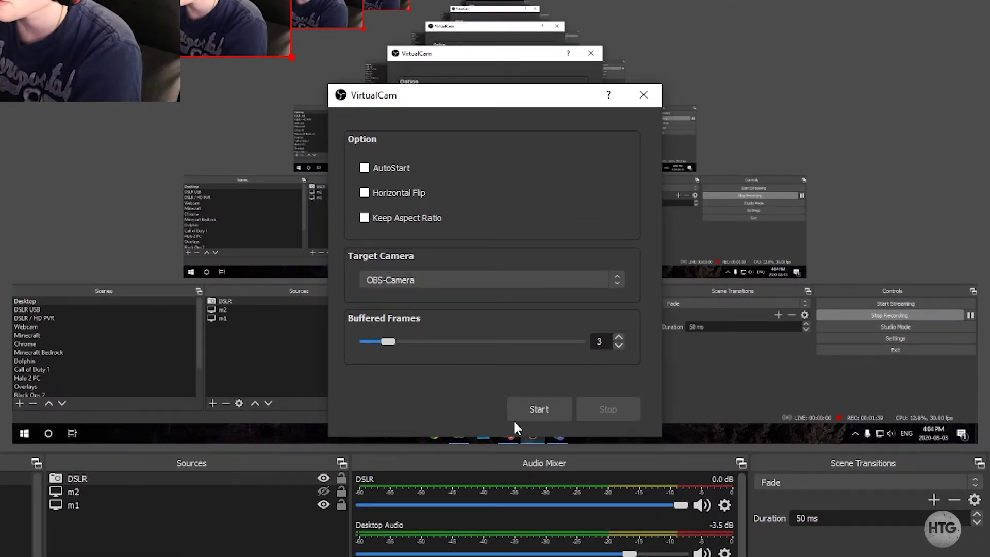
click(550, 408)
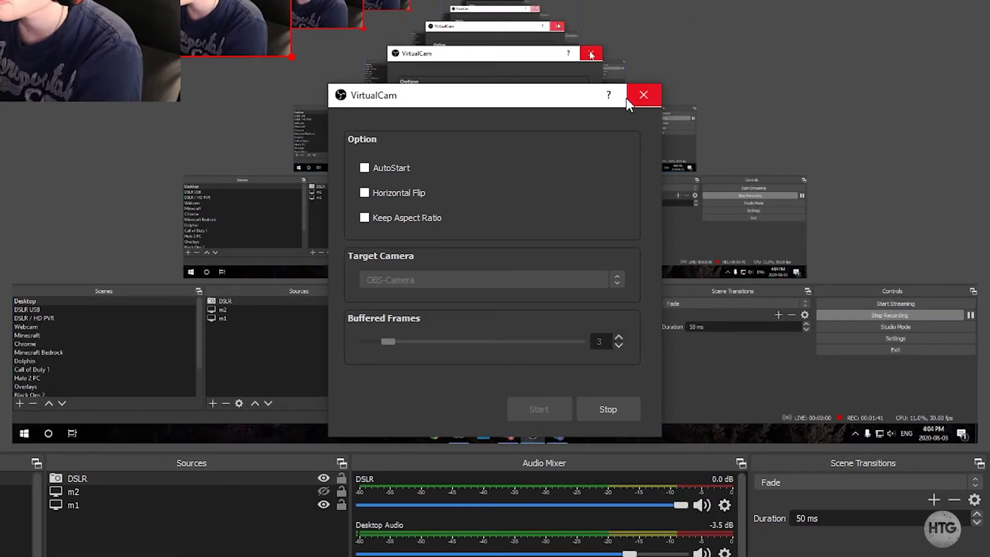
click(645, 95)
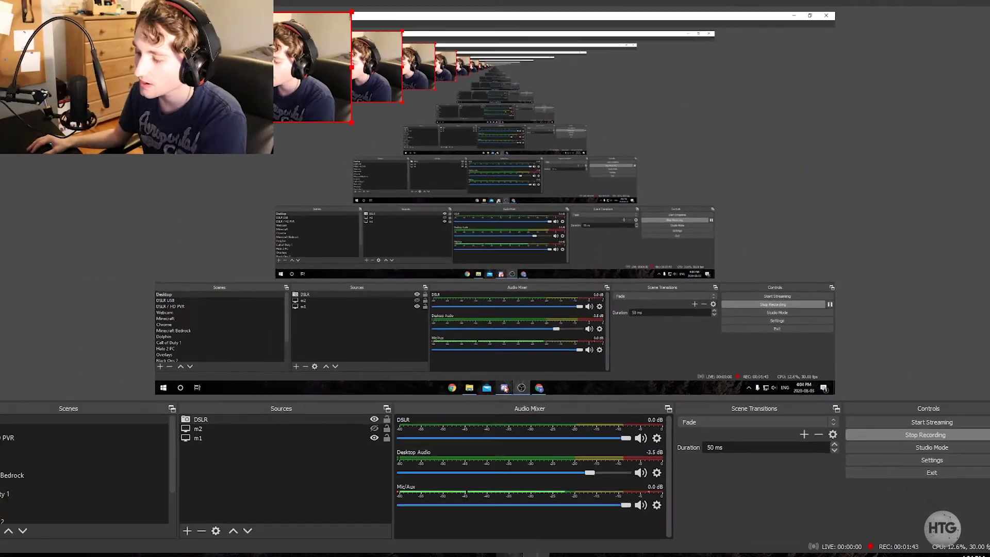
Switch back to Discord and set its camera to OBS-Camera
key(alt+Tab)
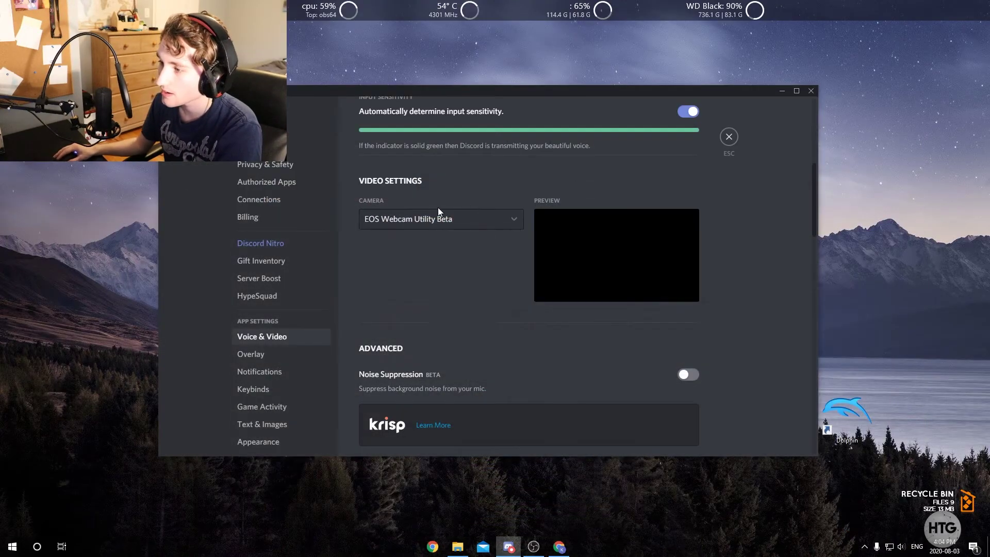
click(418, 219)
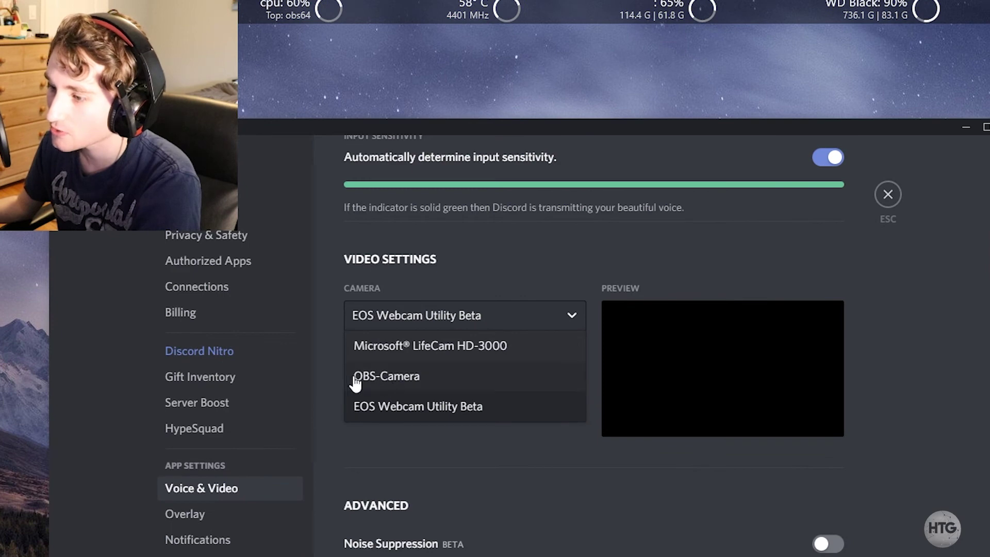
click(422, 379)
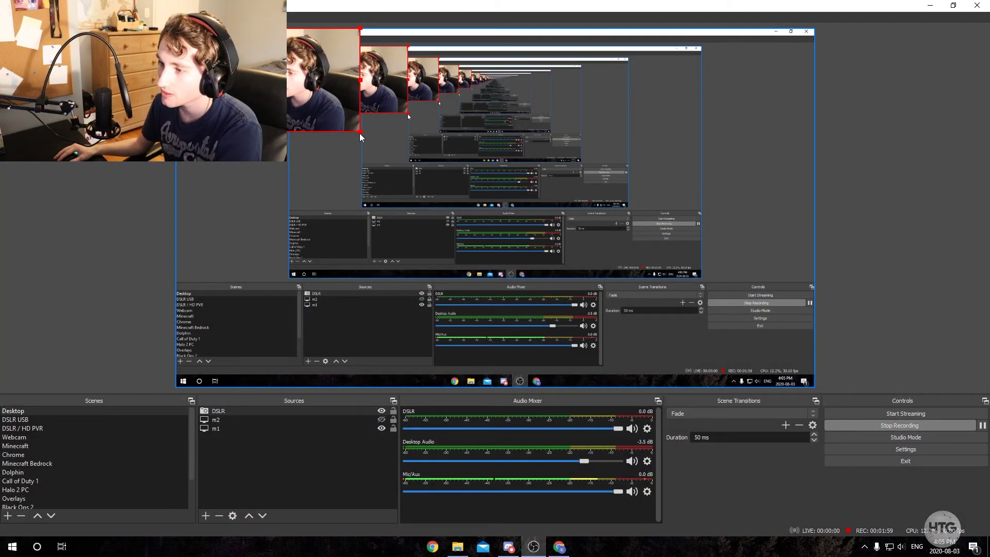
In OBS Studio, enlarge the DSLR source in the preview, hide it, and select the m1 source
drag(360, 133, 732, 342)
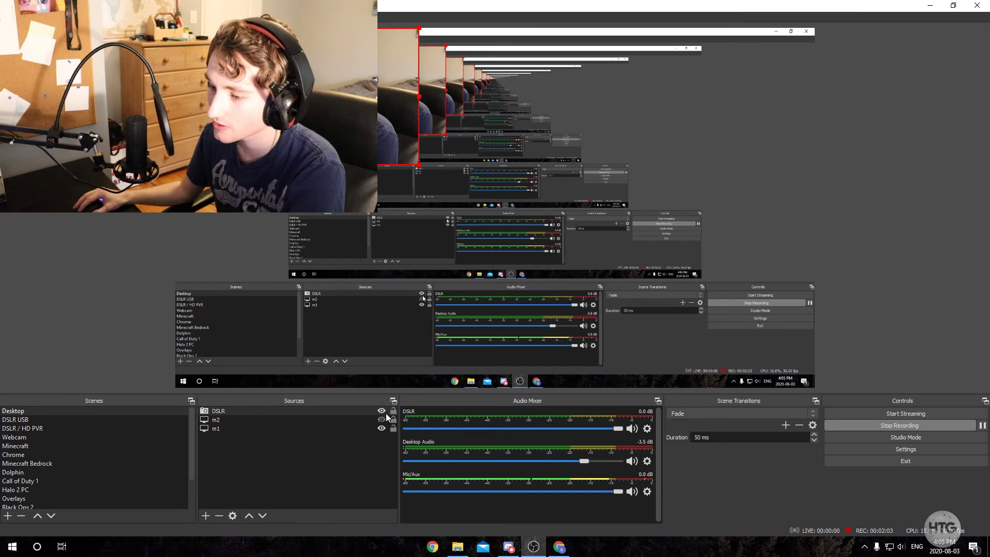
click(381, 411)
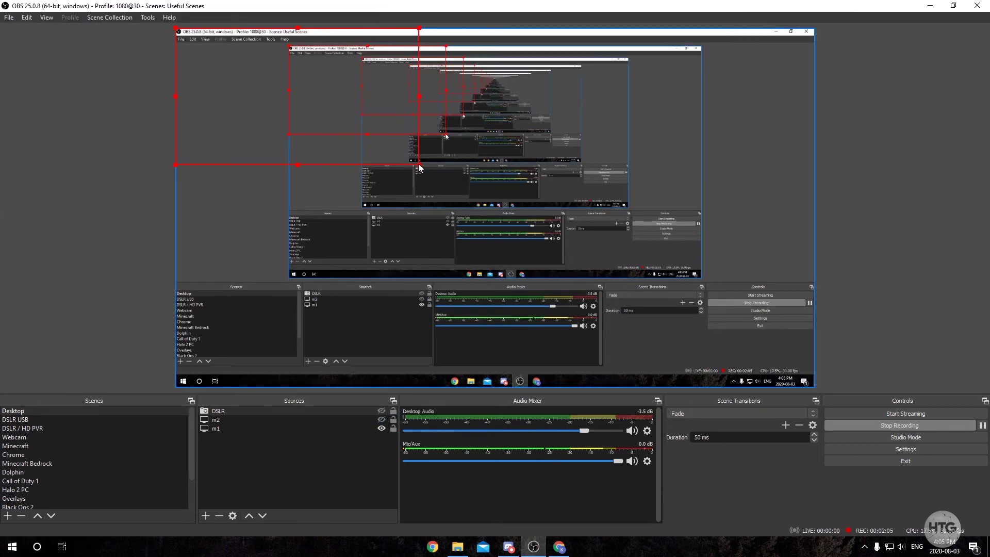
click(511, 234)
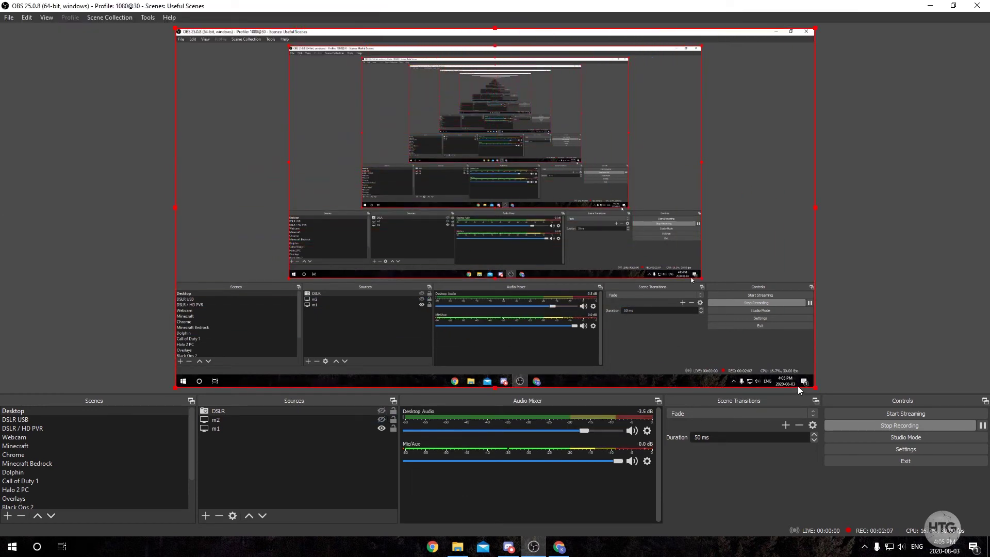